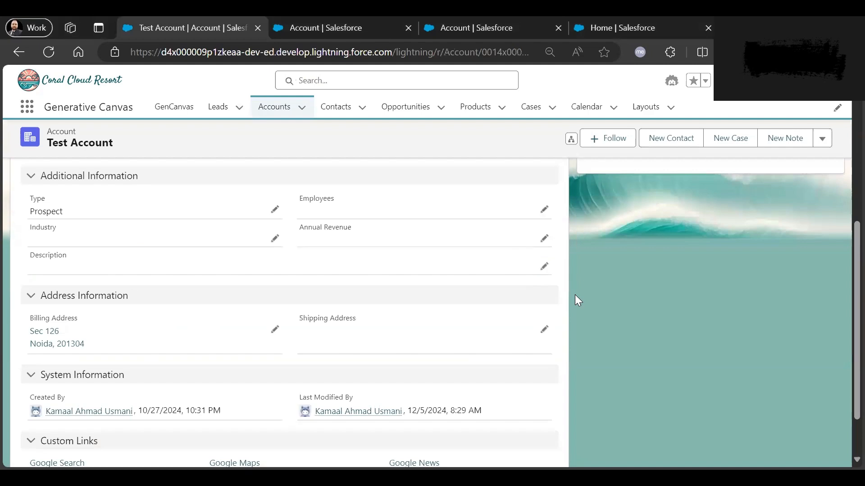
Review the Test Account record and the API name and length of the Account object's Description Using AI field.
scroll(575, 330, "up", 6)
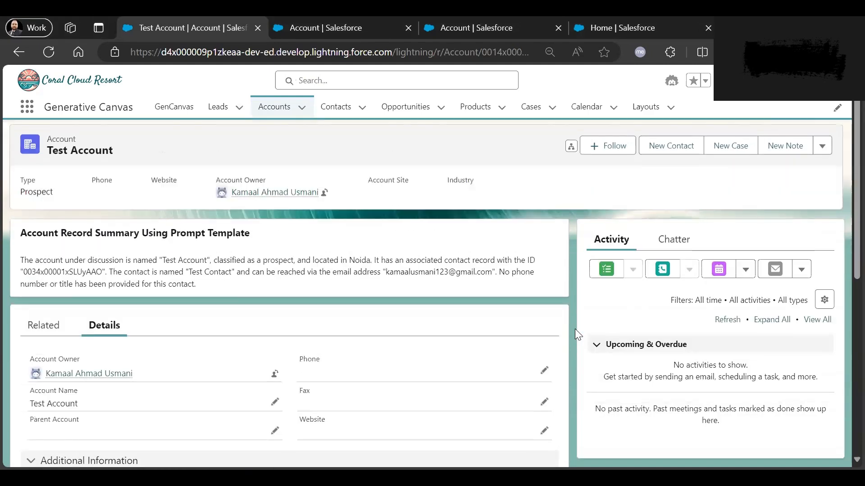
left_click(368, 16)
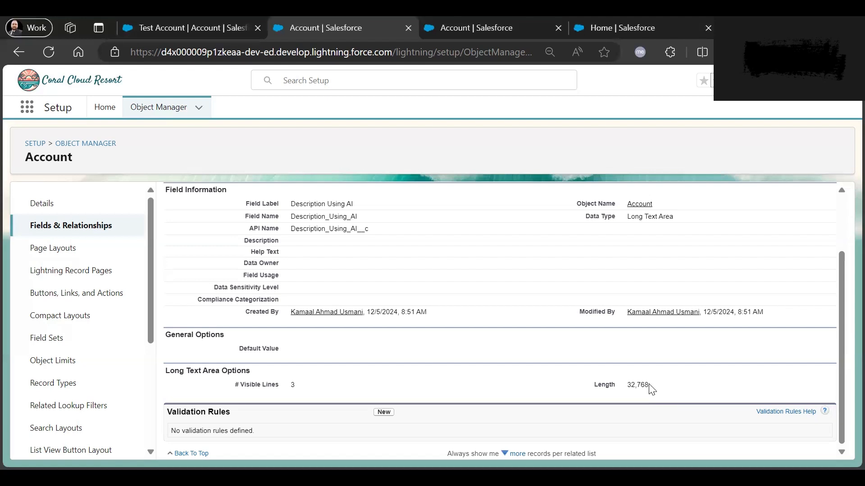
double_click(629, 386)
left_click(421, 331)
left_click_drag(382, 235, 290, 231)
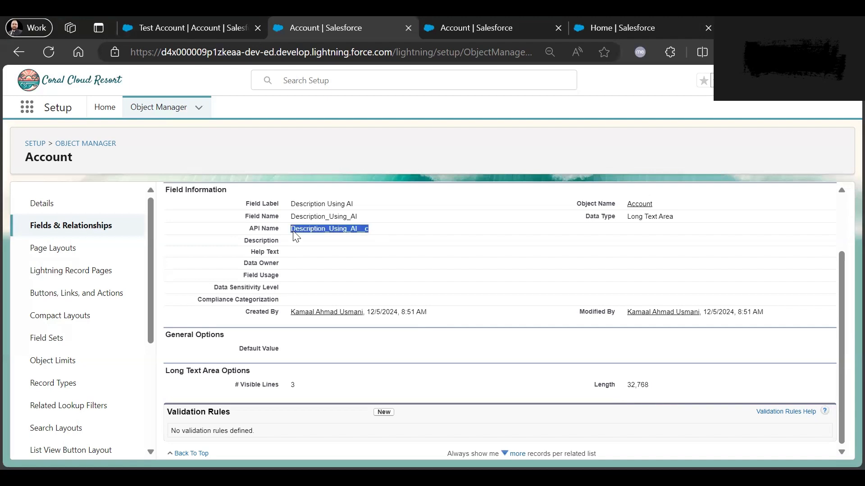
left_click(471, 208)
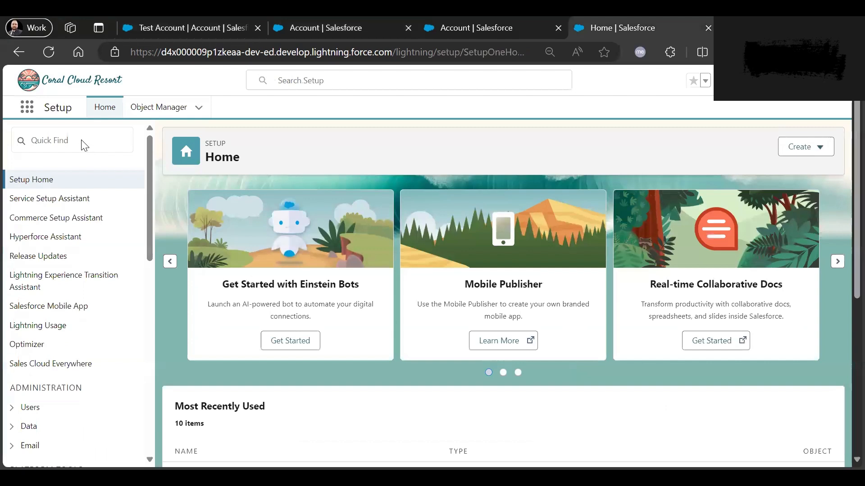
Find Prompt Builder in Setup and start a new prompt template.
left_click(84, 145)
type("p")
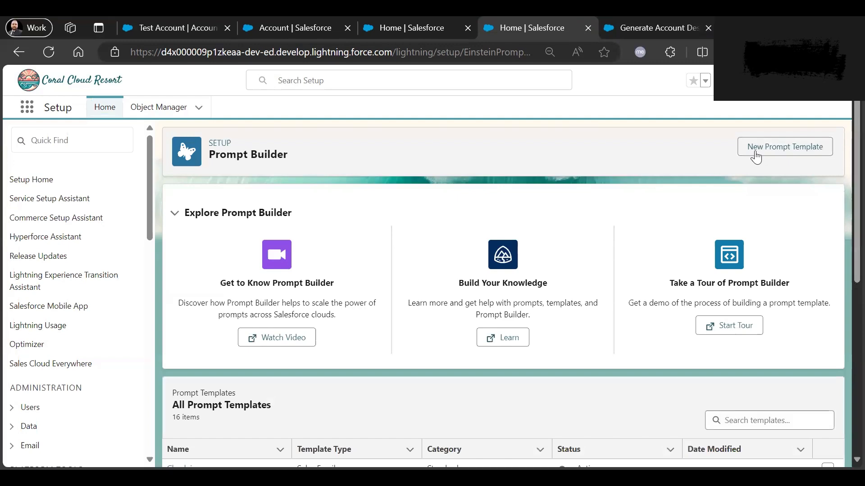
left_click(755, 150)
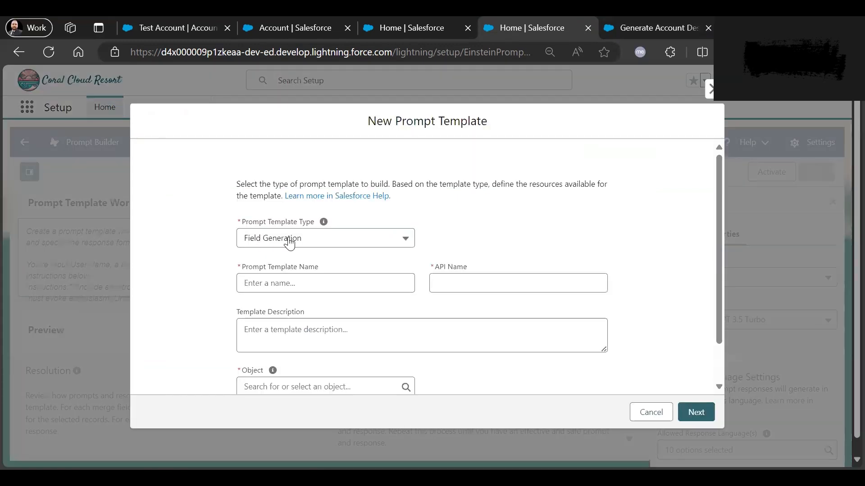
Check the existing account description template, and name the new Field Generation template Generate Account Description with API name Generate_Account_Description.
left_click(688, 18)
scroll(279, 257, "up", 1)
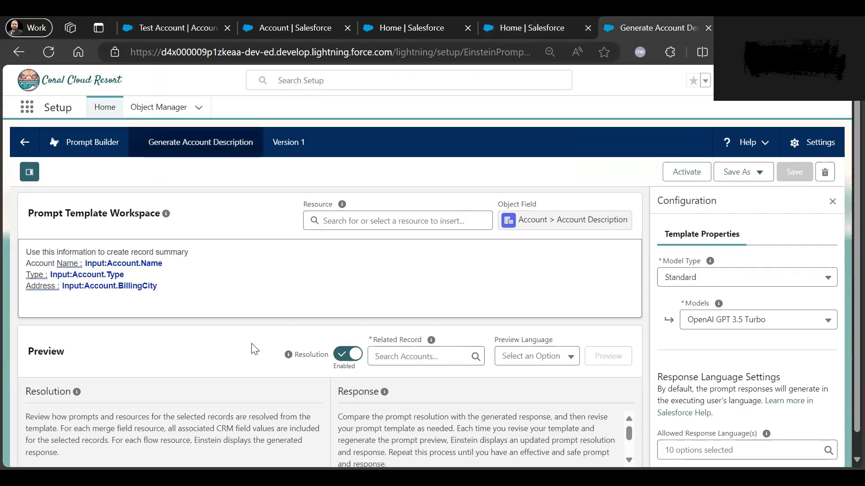
key("ctrl+shift+Tab")
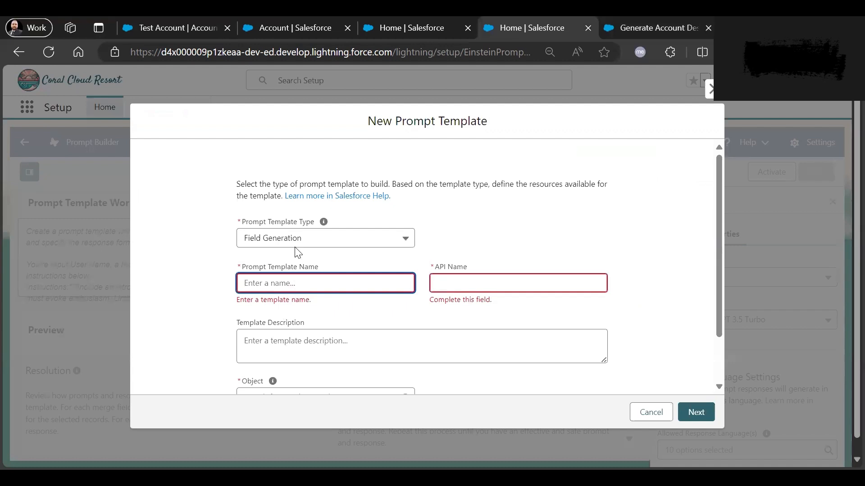
scroll(298, 253, "down", 2)
type("Generate Account Description")
key("Tab")
key("Tab")
key("Tab")
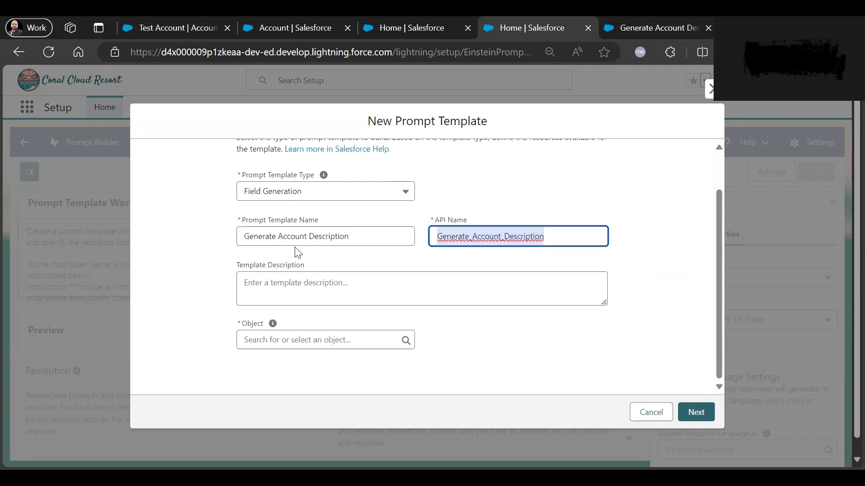
key("Tab")
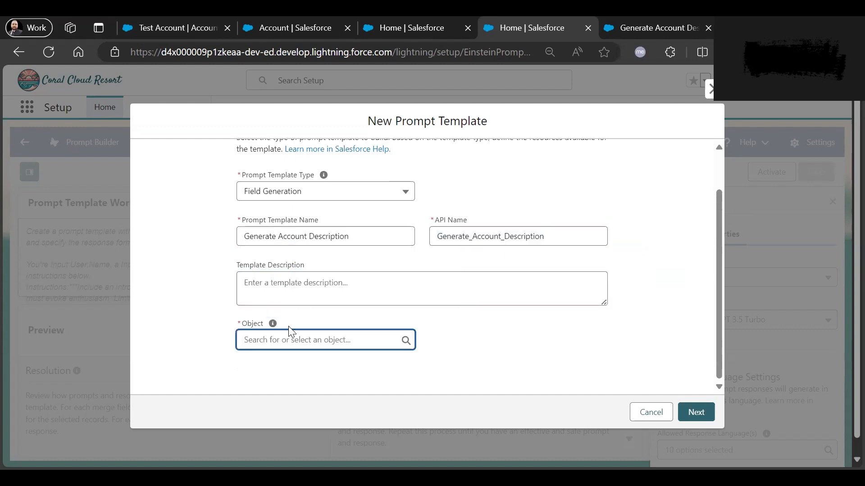
Set the template's object to Account and browse the fields available as its object field.
type("Accou")
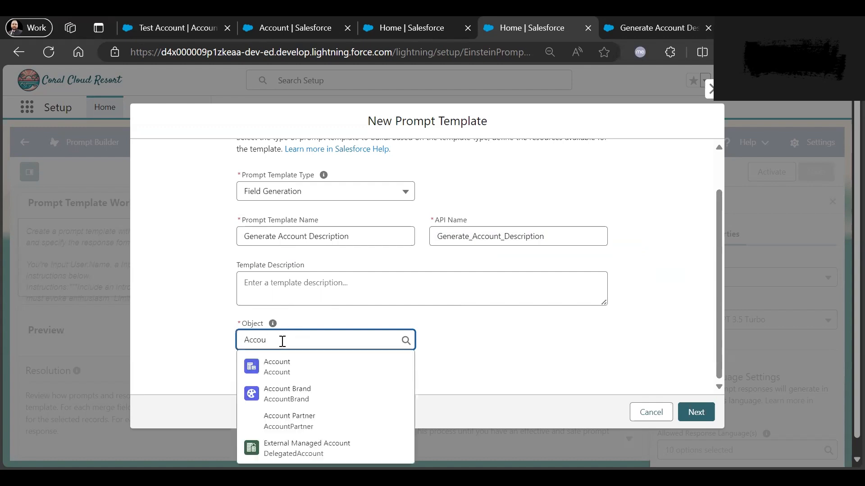
left_click(287, 372)
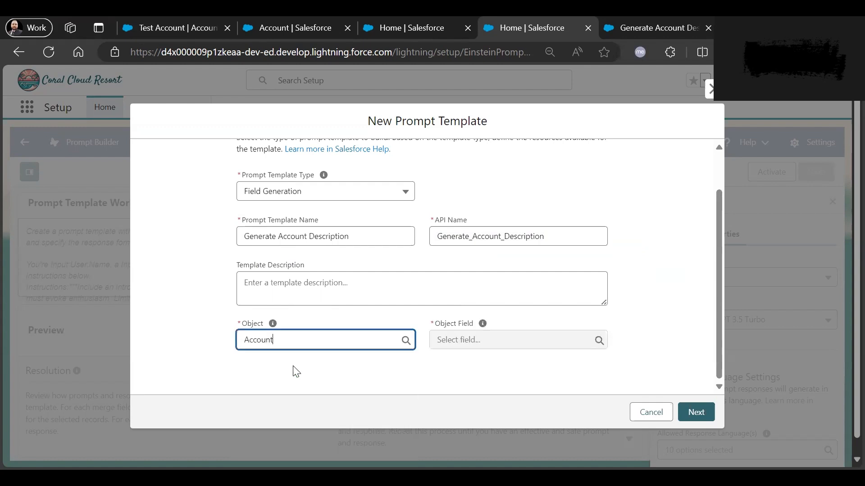
left_click(490, 343)
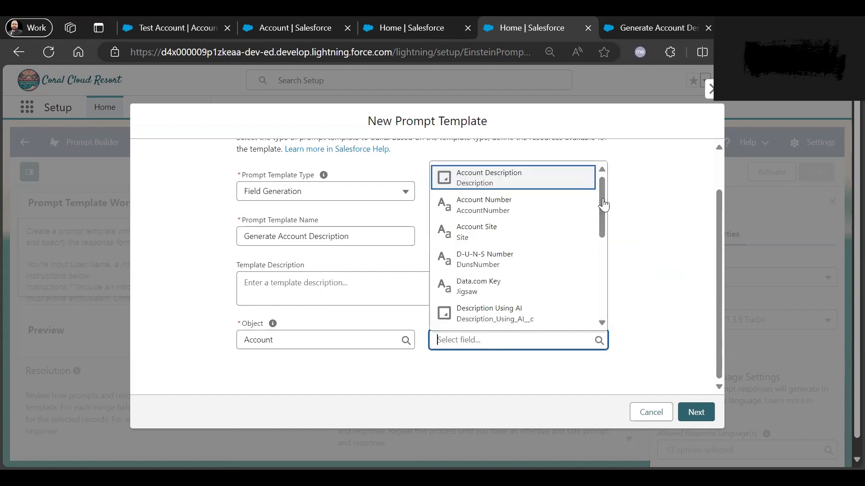
key("Up")
key("Up")
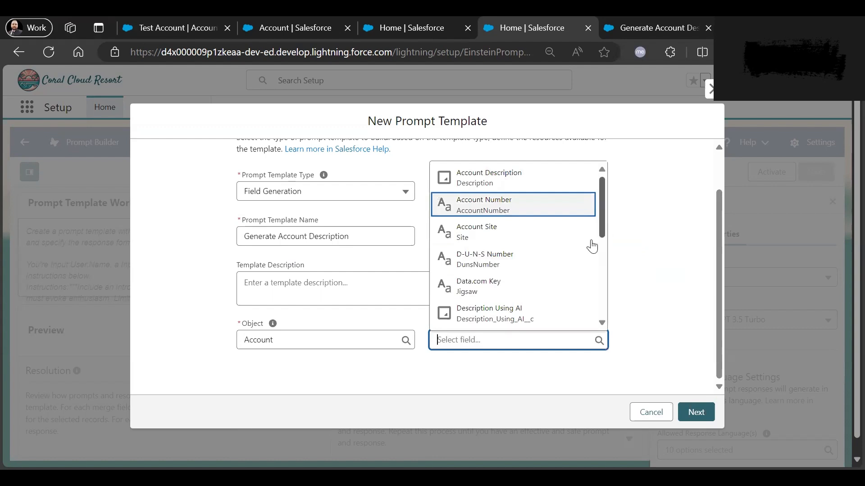
scroll(512, 233, "down", 2)
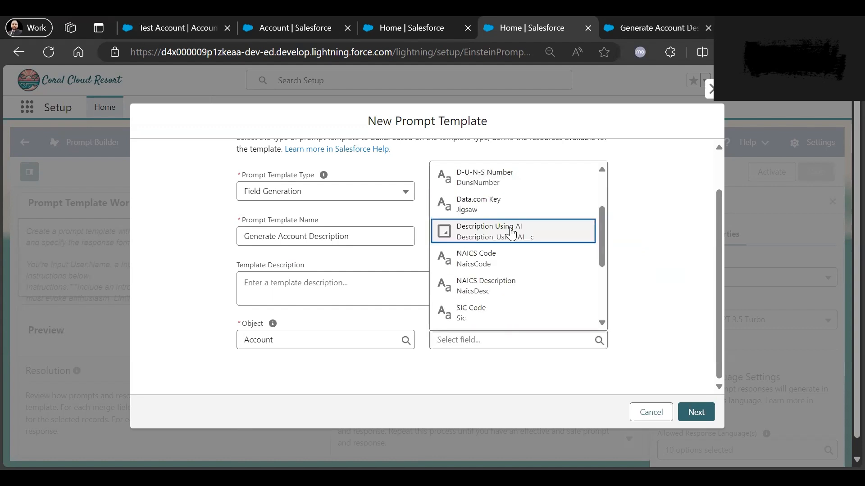
Rename the template Generate Account Description 2 and create it with Description Using AI as the object field.
left_click(375, 242)
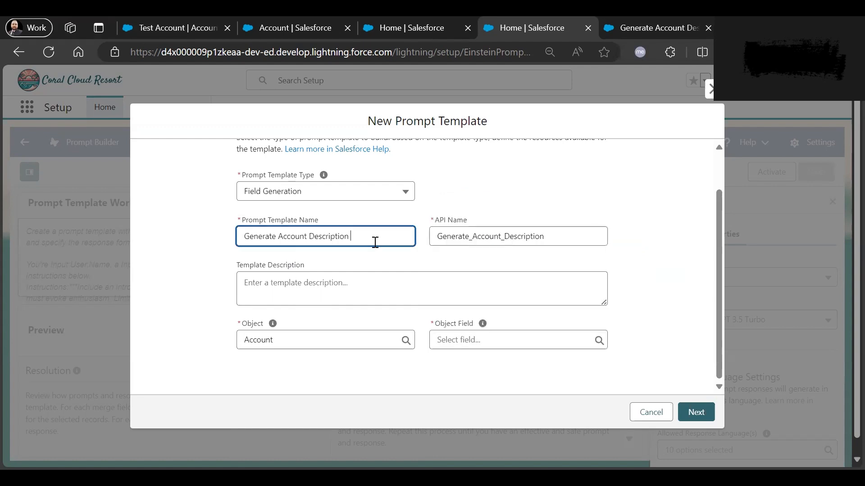
type("2")
left_click(526, 344)
left_click(528, 312)
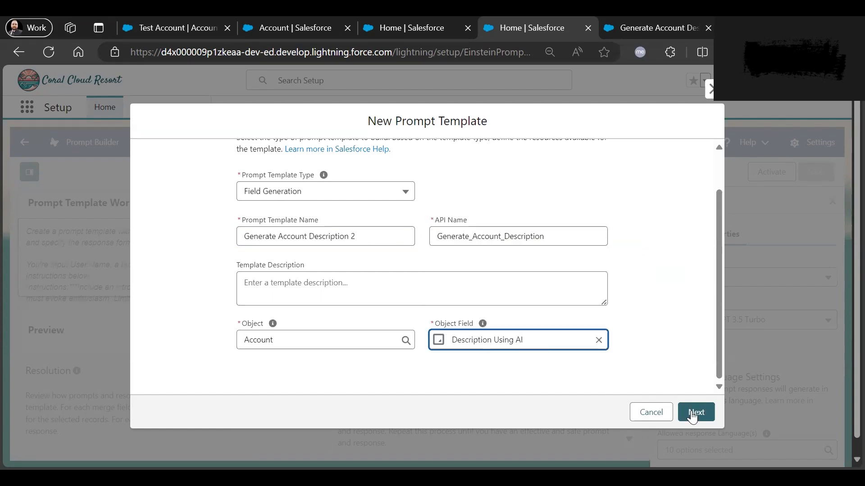
left_click(693, 414)
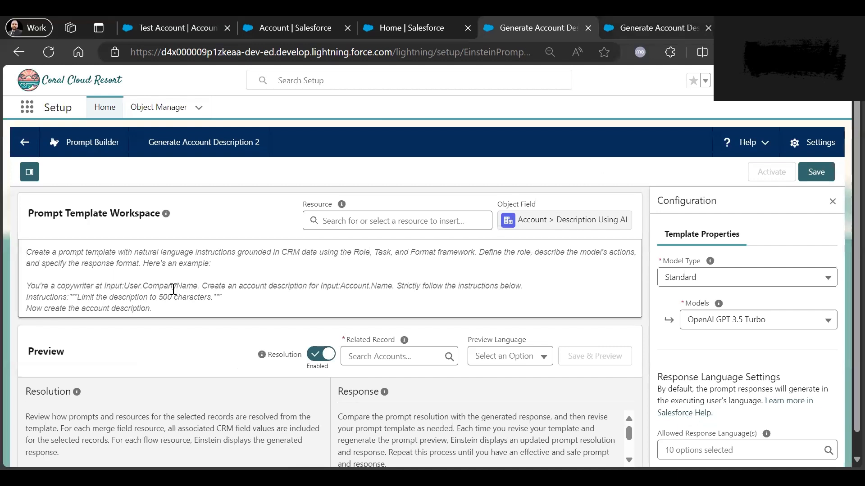
Copy the record summary prompt with its account name, type and billing city merge fields from the existing template into the new one.
left_click(536, 28)
left_click(66, 260)
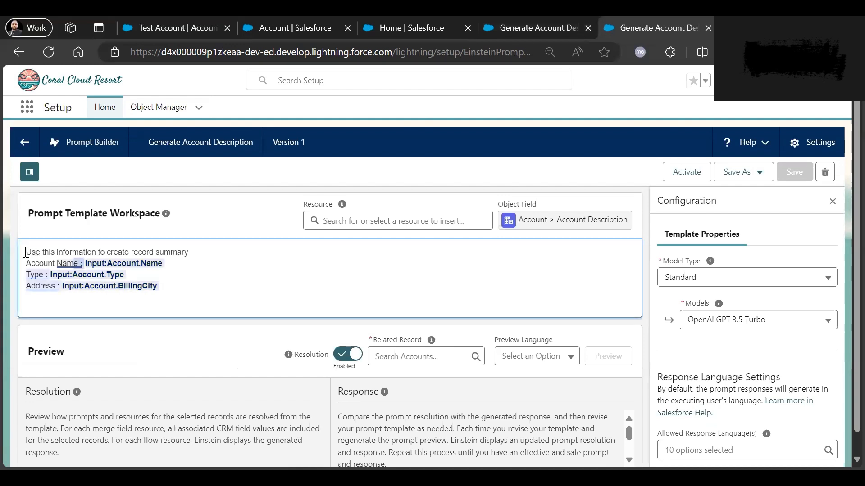
left_click_drag(25, 252, 190, 252)
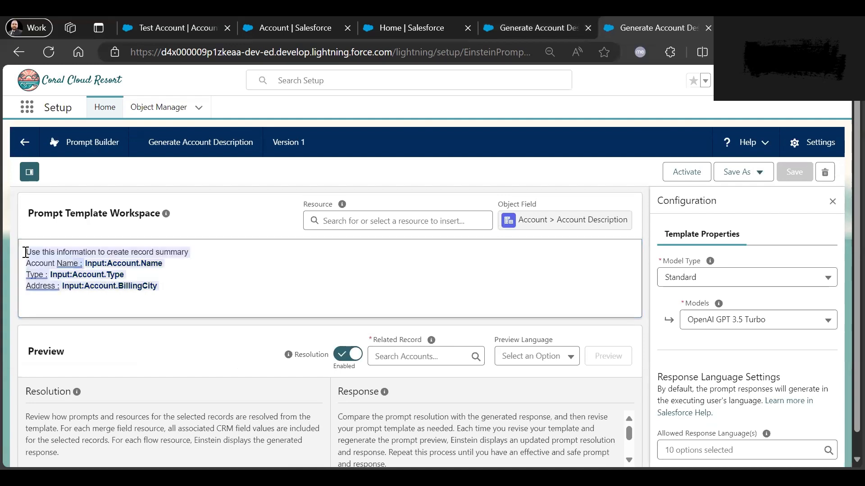
left_click(529, 23)
left_click(322, 255)
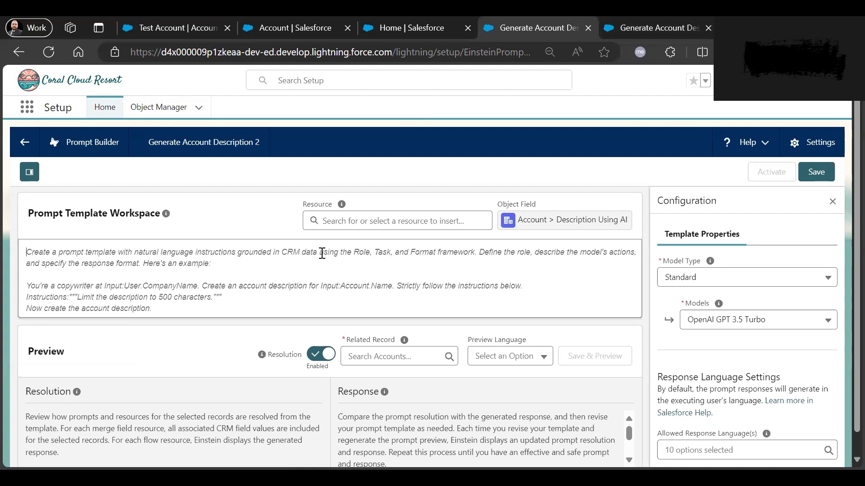
type("Use this information to create record summary Account Name : Input:Account.Name Type : Input:Account.Type Address : Input:Account.BillingCity")
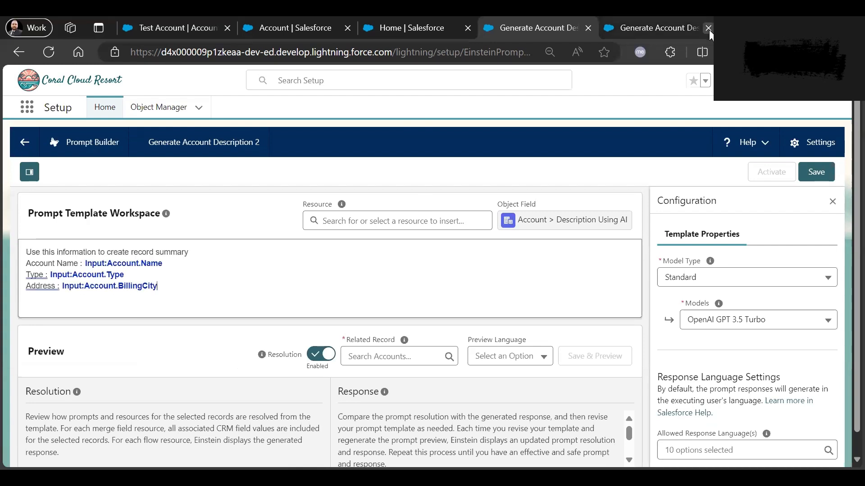
Save the template, changing its API name to Generate_Account_Description_2.
left_click(816, 172)
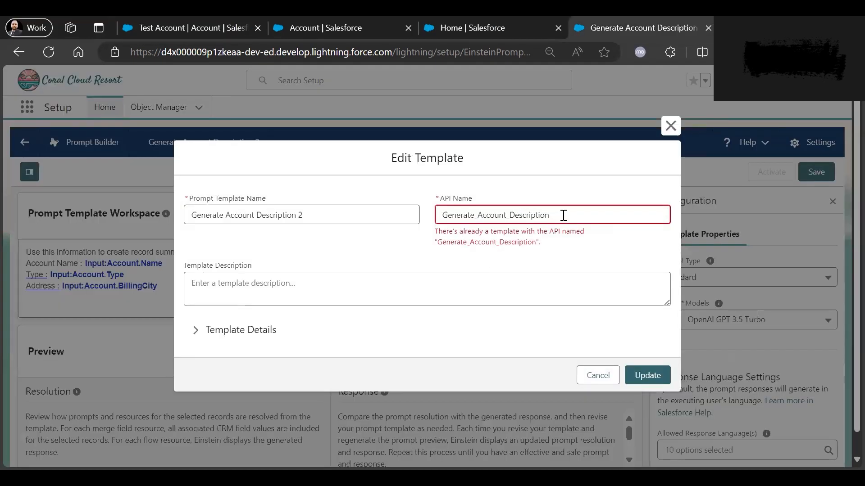
left_click(563, 215)
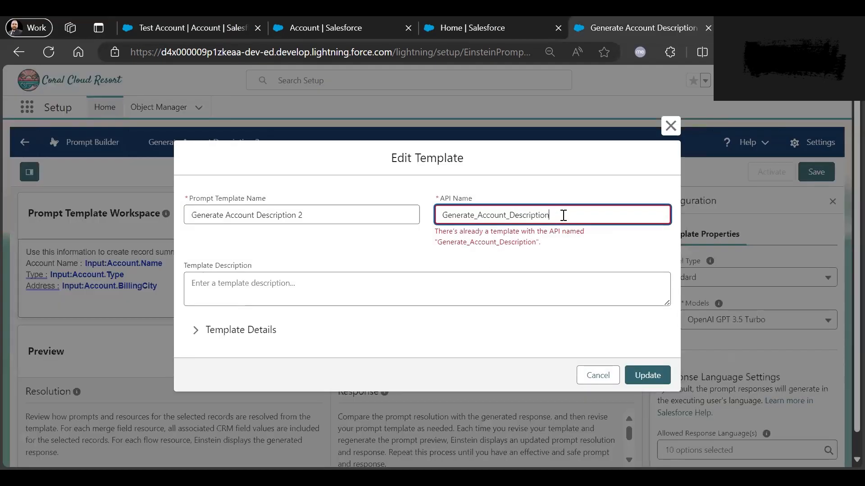
type("2")
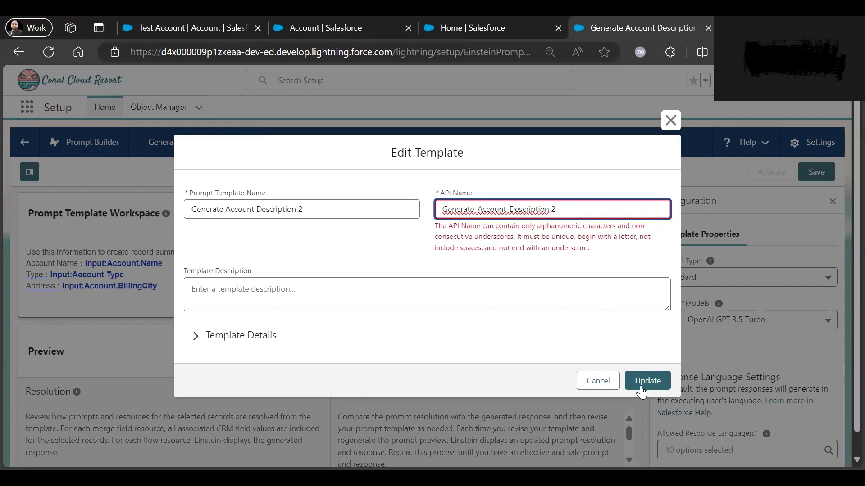
left_click(642, 380)
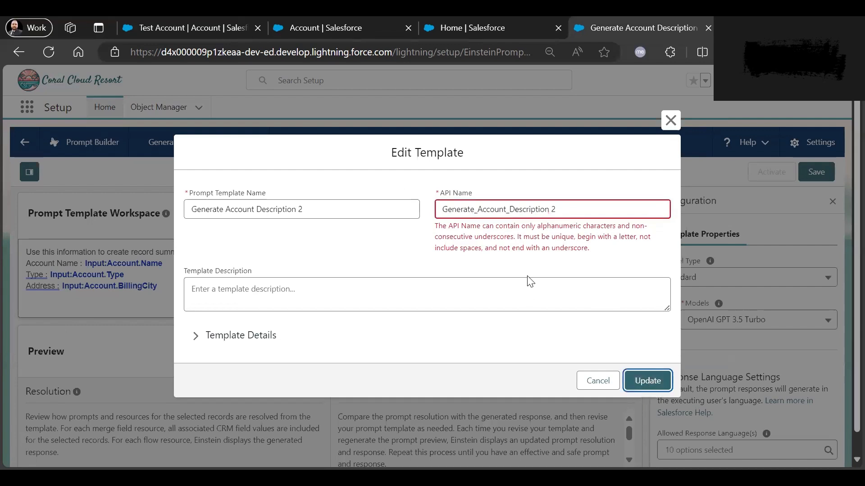
left_click(551, 210)
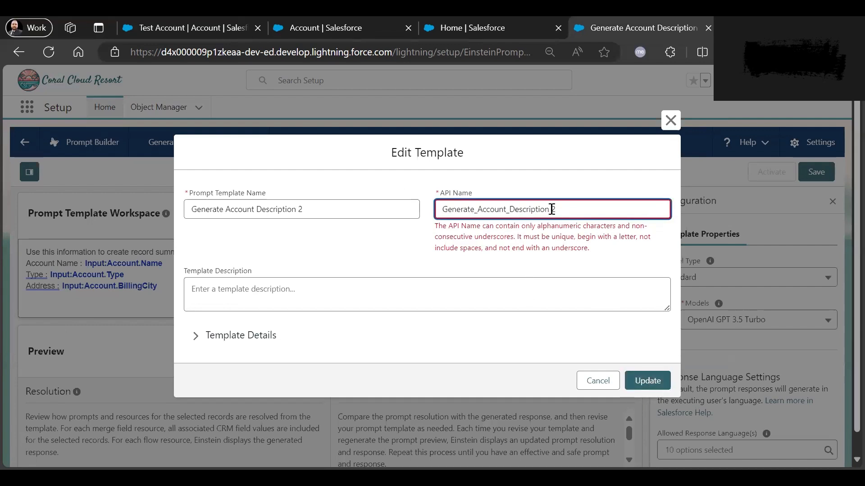
key("BackSpace")
type("_")
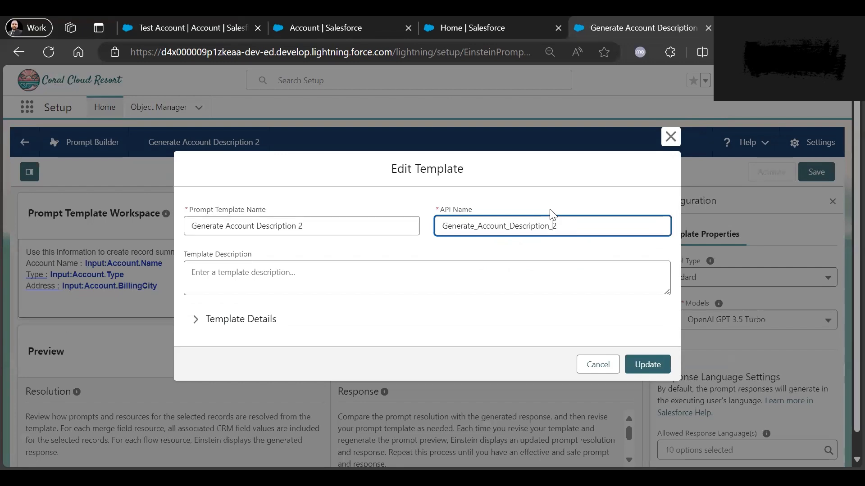
left_click(642, 372)
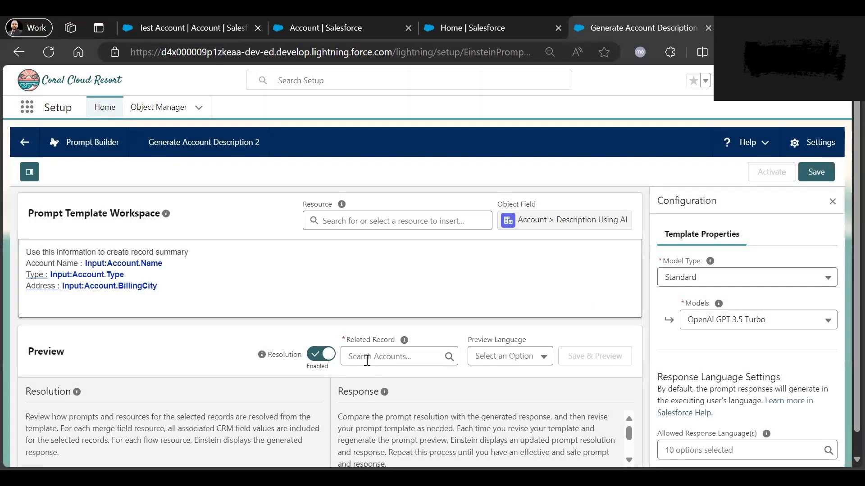
Save the template and preview its response with Test Account as the related record.
left_click(371, 357)
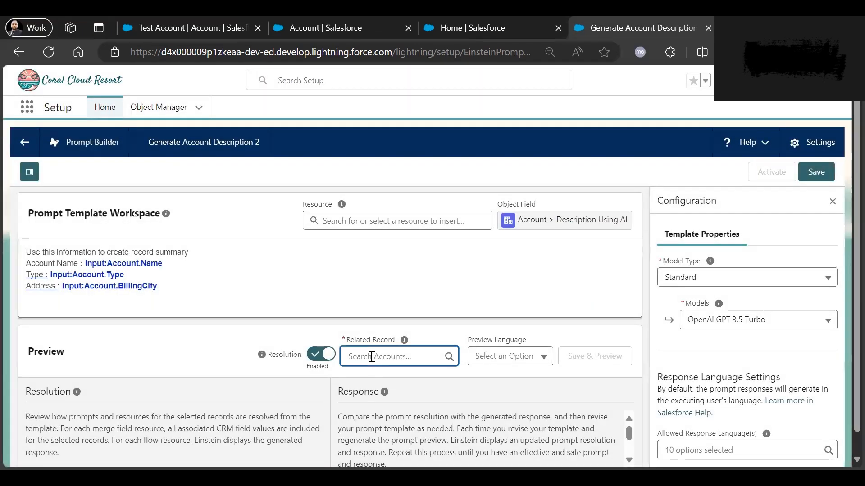
type("Test")
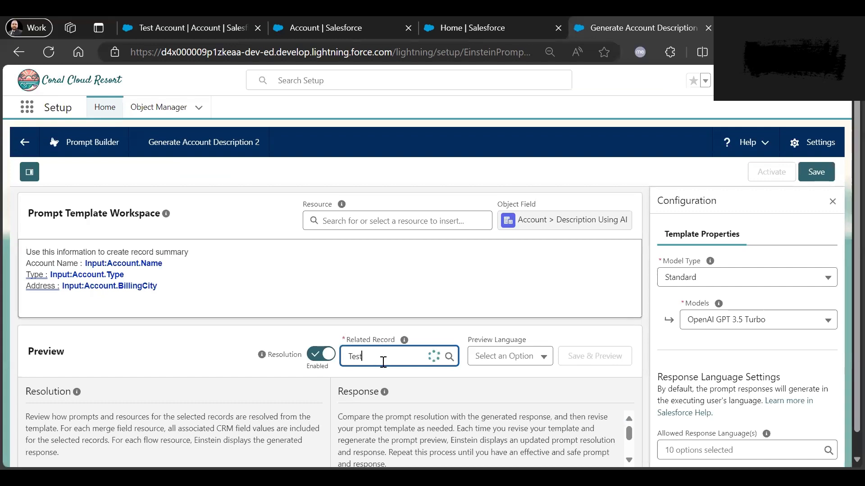
left_click(399, 384)
left_click(579, 361)
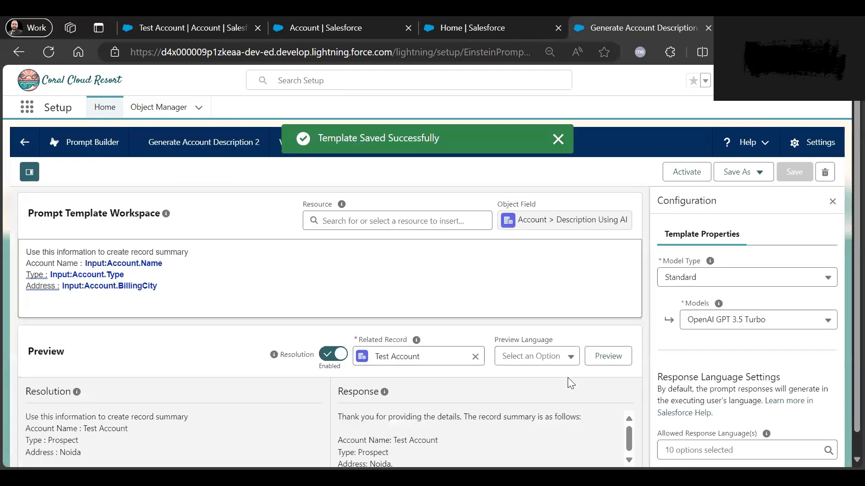
Review the preview response and activate version 1 of the prompt template.
scroll(566, 428, "down", 1)
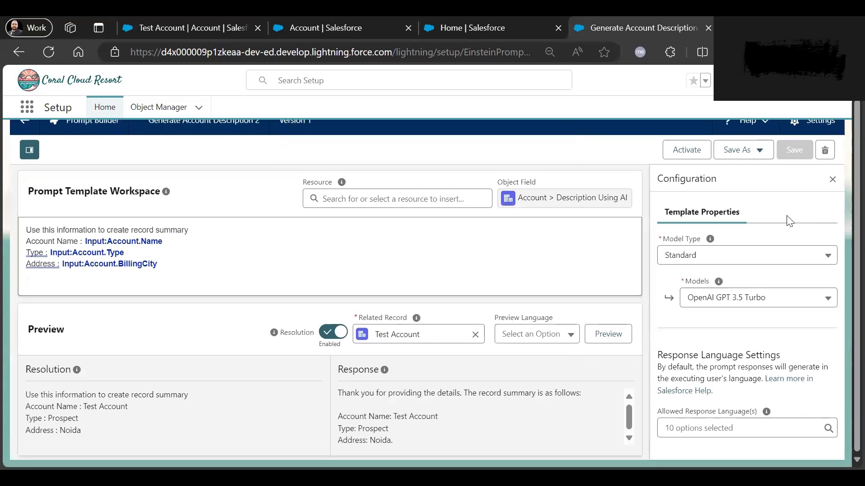
scroll(668, 162, "up", 1)
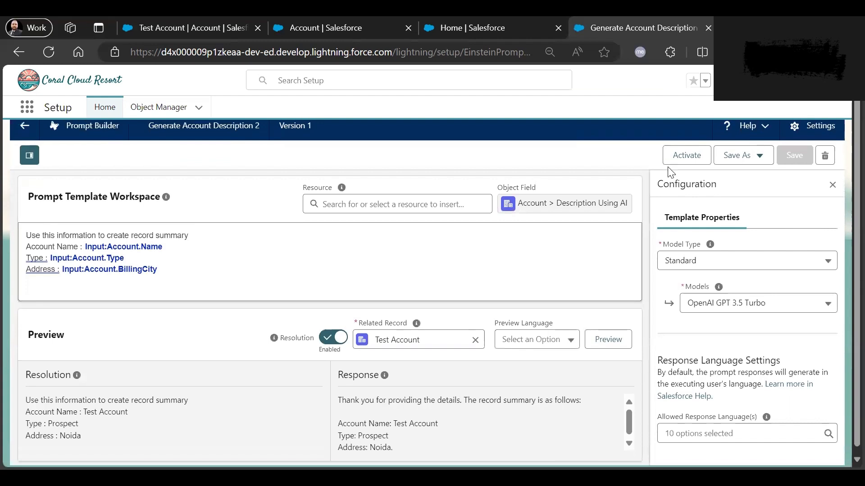
left_click(668, 166)
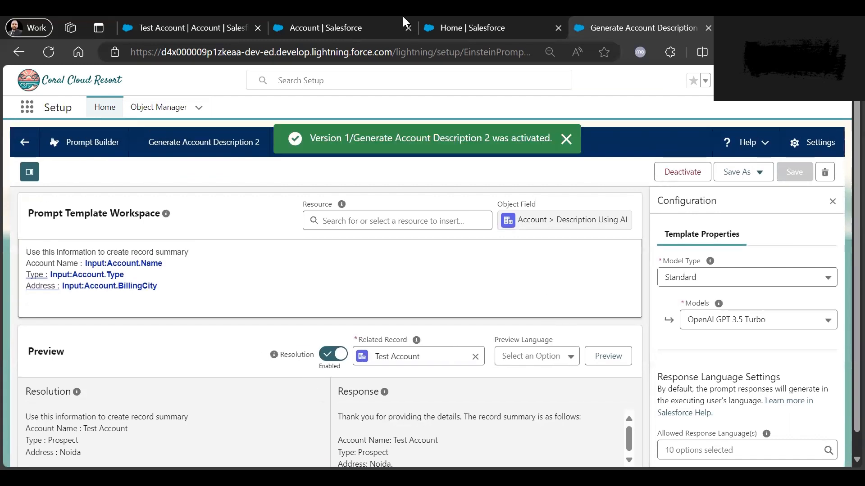
left_click(208, 21)
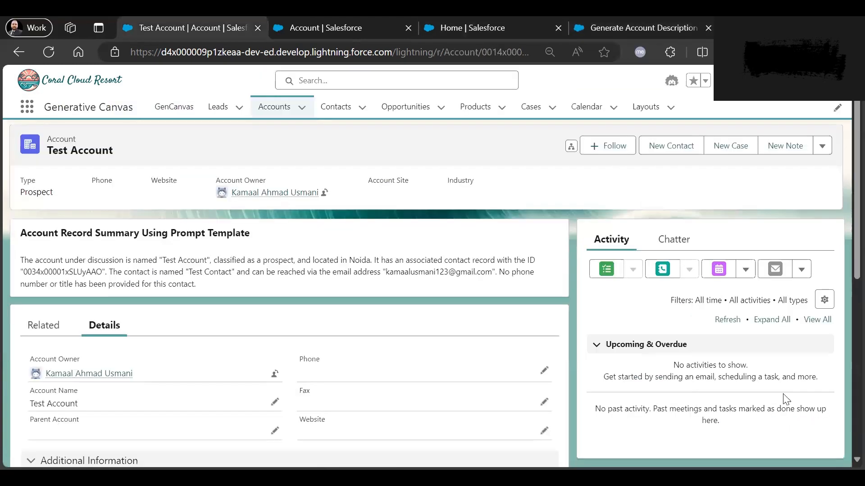
left_click(761, 80)
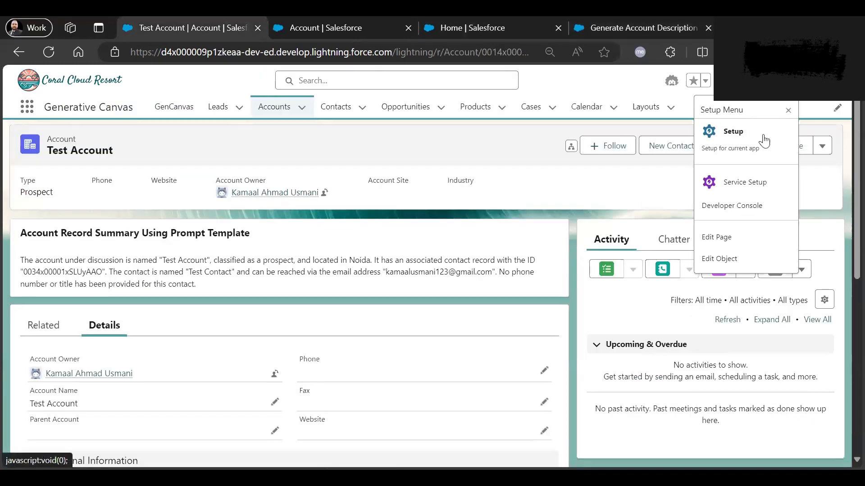
left_click(719, 237)
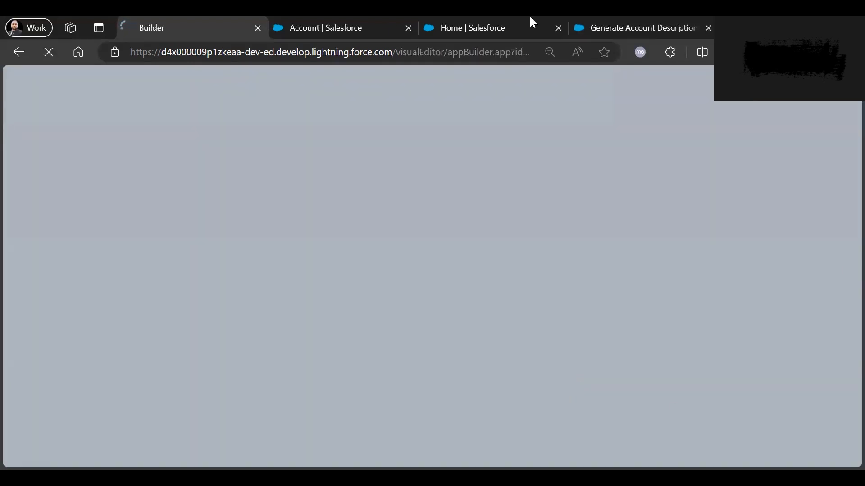
left_click(371, 20)
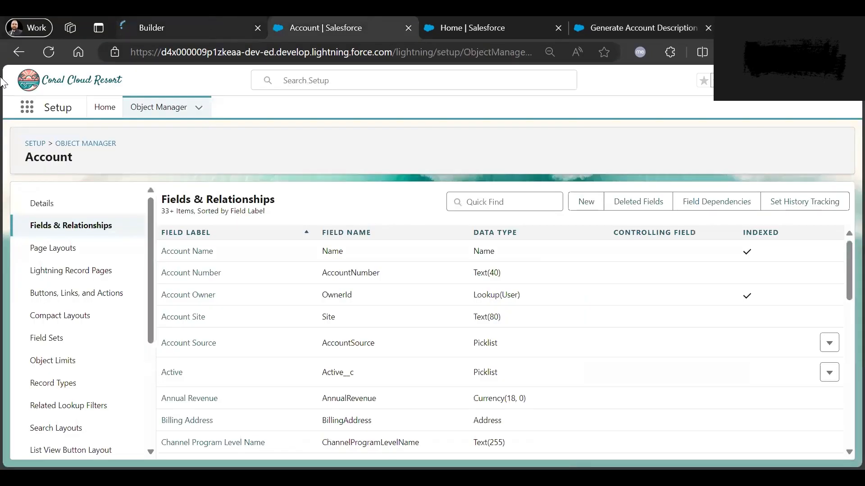
left_click(210, 20)
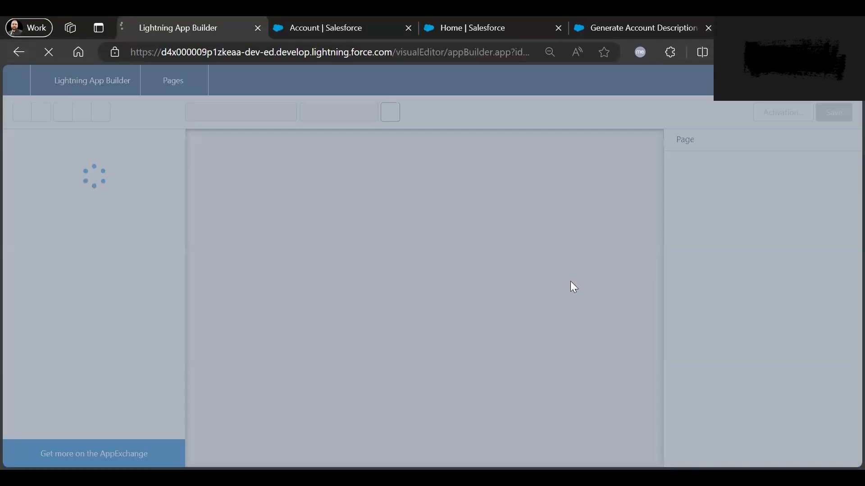
key("alt+Left")
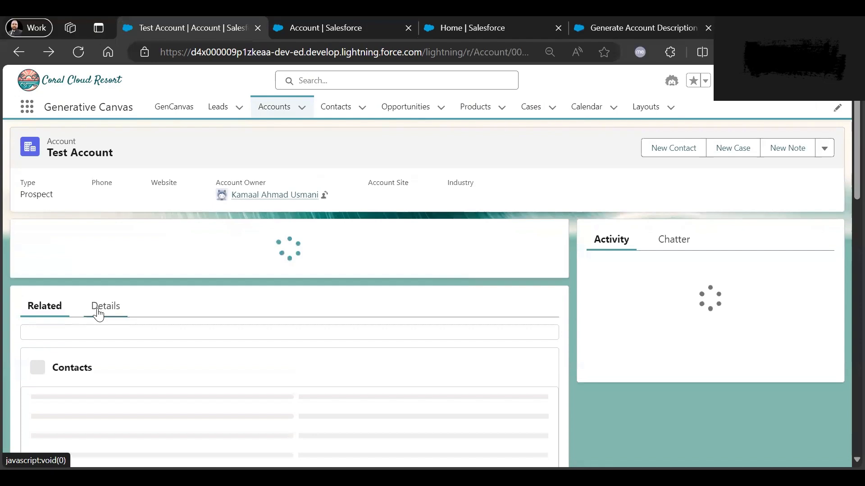
Check the Test Account record's detail fields for the Description Using AI field.
left_click(99, 310)
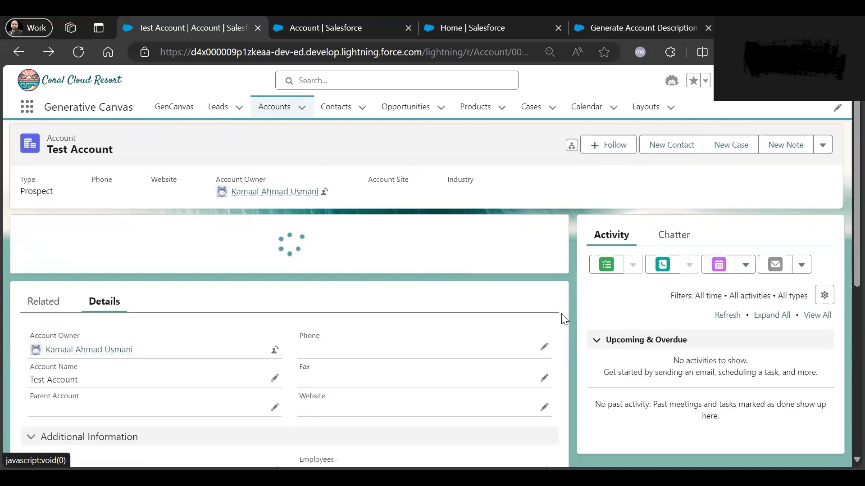
scroll(563, 317, "down", 3)
scroll(570, 322, "down", 4)
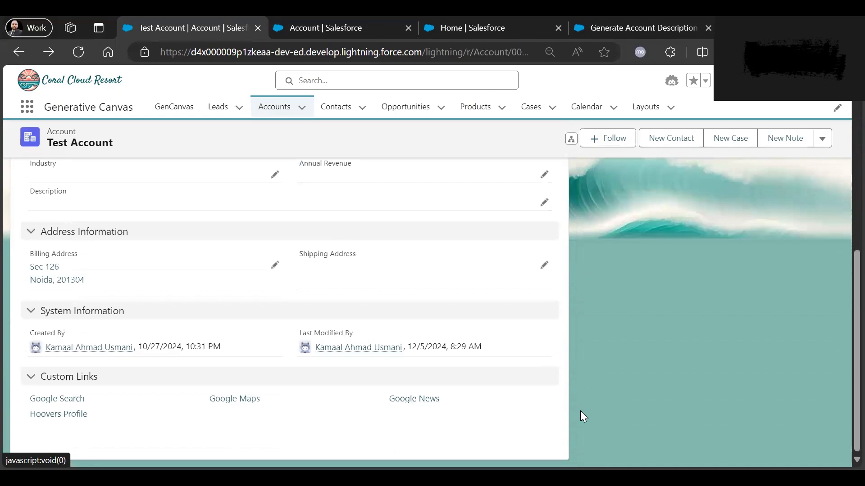
scroll(580, 410, "up", 2)
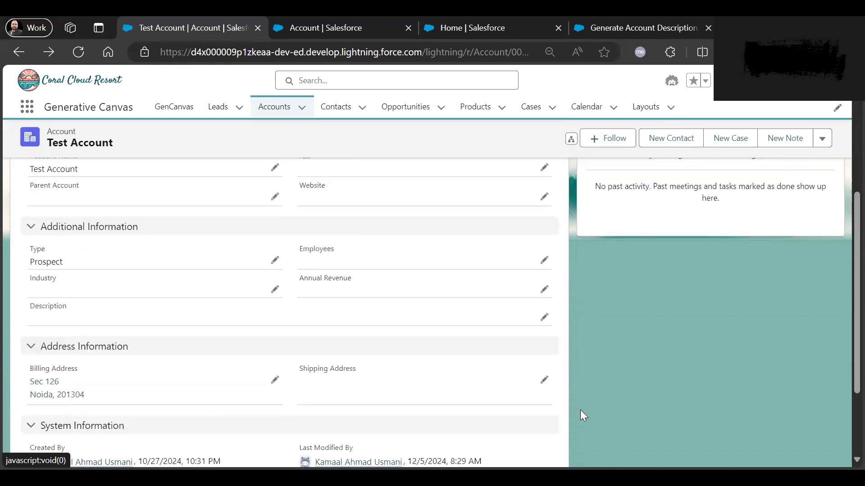
scroll(580, 407, "up", 4)
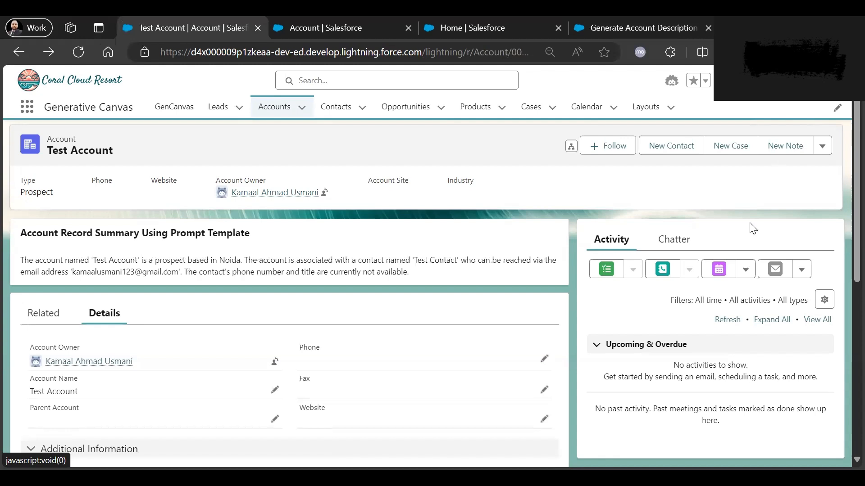
Try to place the Description Using AI field directly above the Activity component on the Account Record Page.
left_click(310, 139)
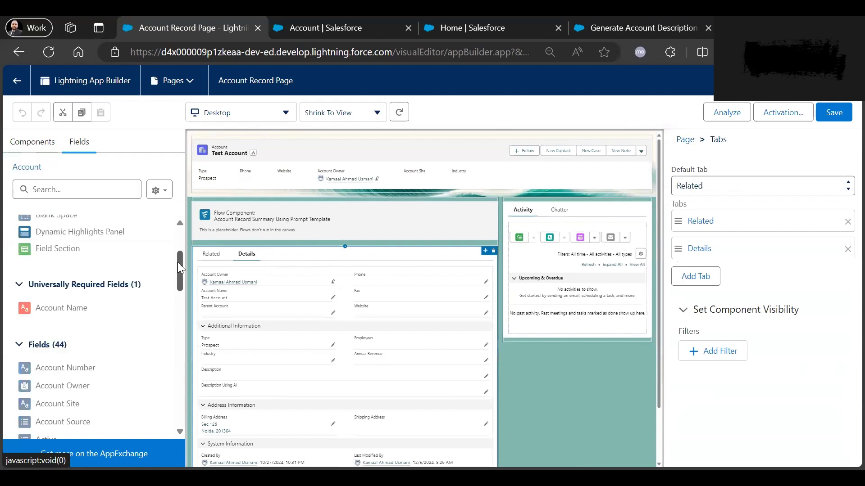
left_click_drag(178, 262, 178, 333)
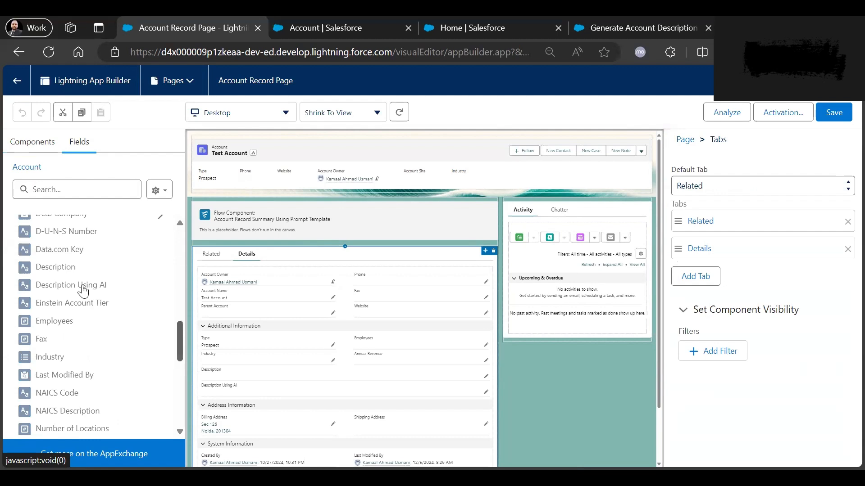
left_click_drag(83, 291, 544, 198)
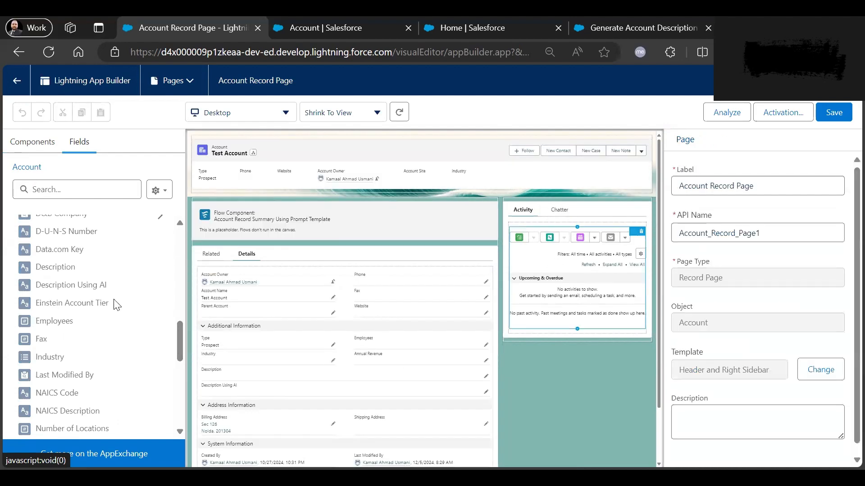
Add a Field Section above the Activity component and place the Description Using AI field inside it.
scroll(108, 311, "up", 10)
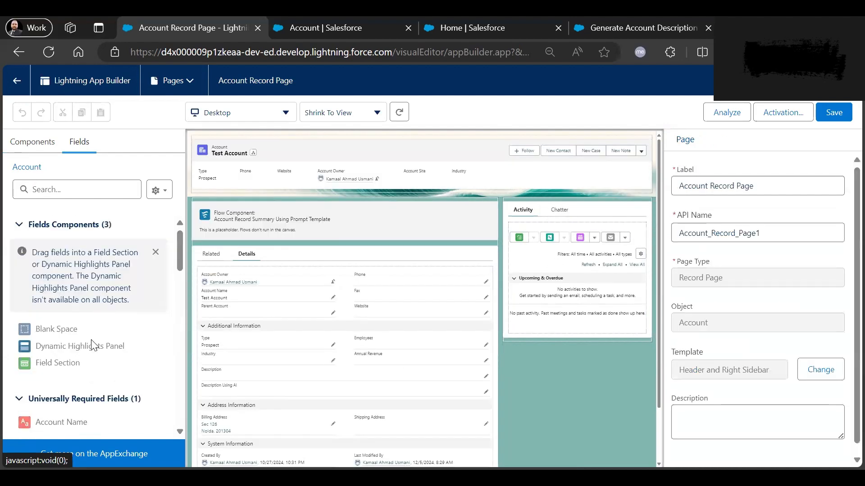
left_click_drag(67, 363, 536, 205)
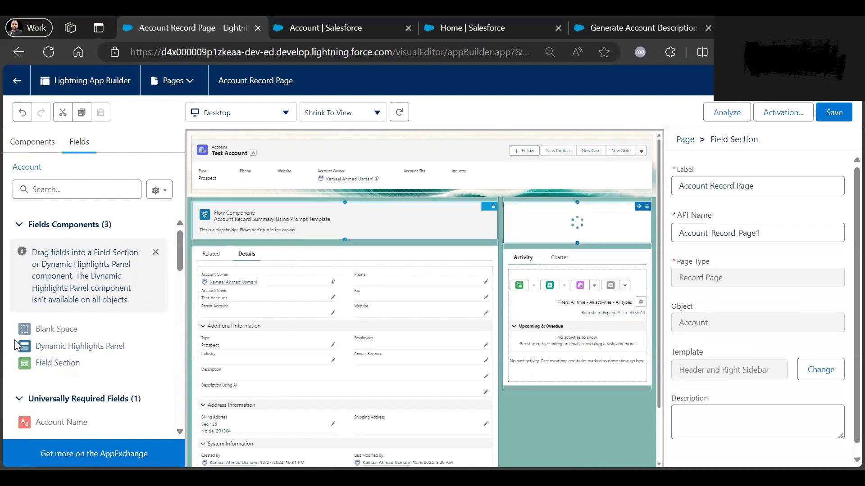
scroll(109, 346, "down", 5)
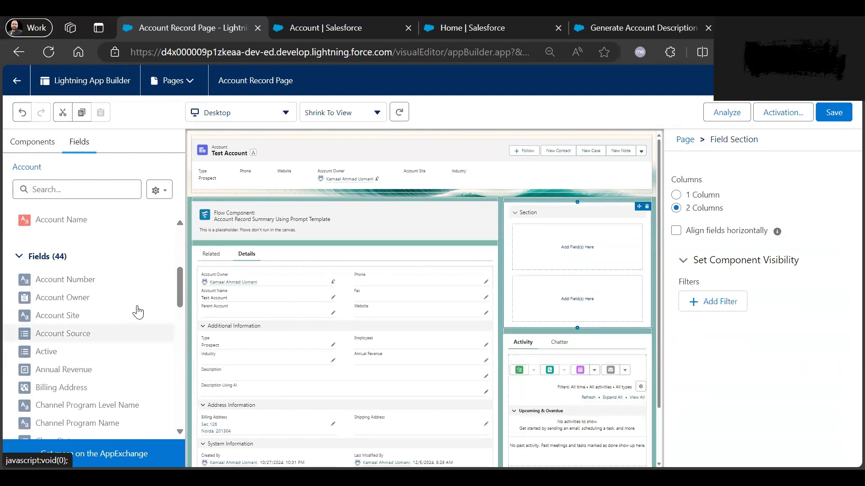
scroll(138, 312, "down", 5)
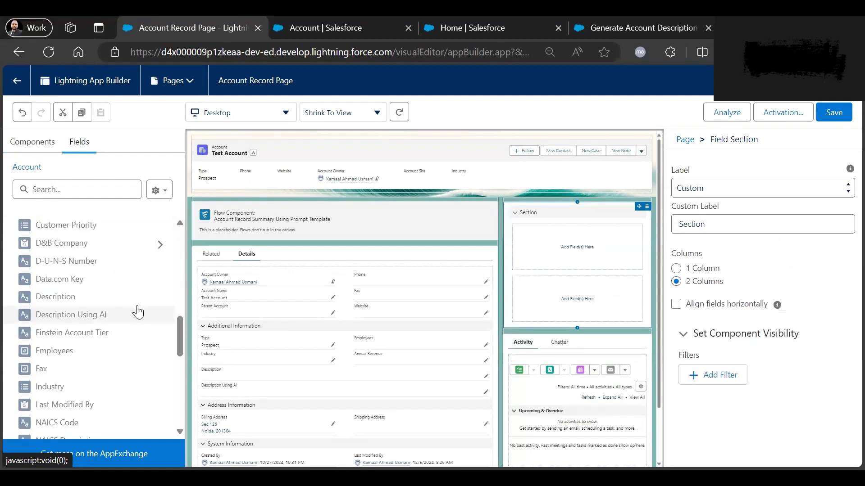
left_click_drag(138, 312, 574, 244)
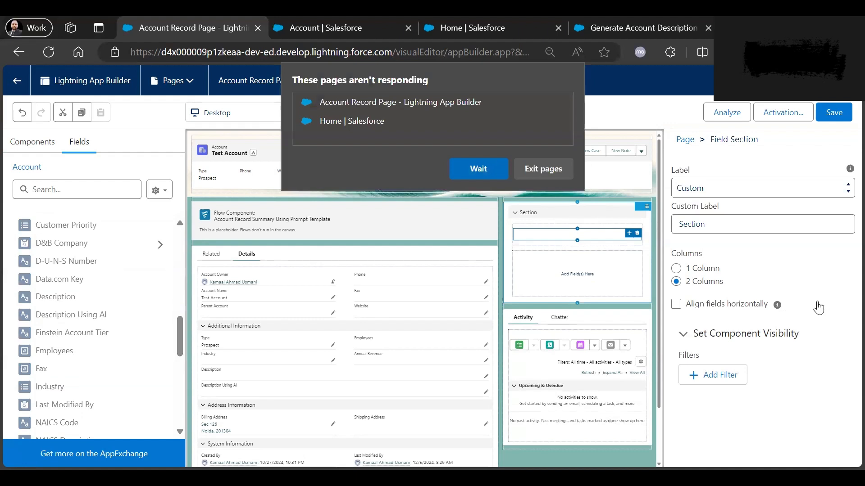
Set the new field section to a one-column layout.
left_click(611, 208)
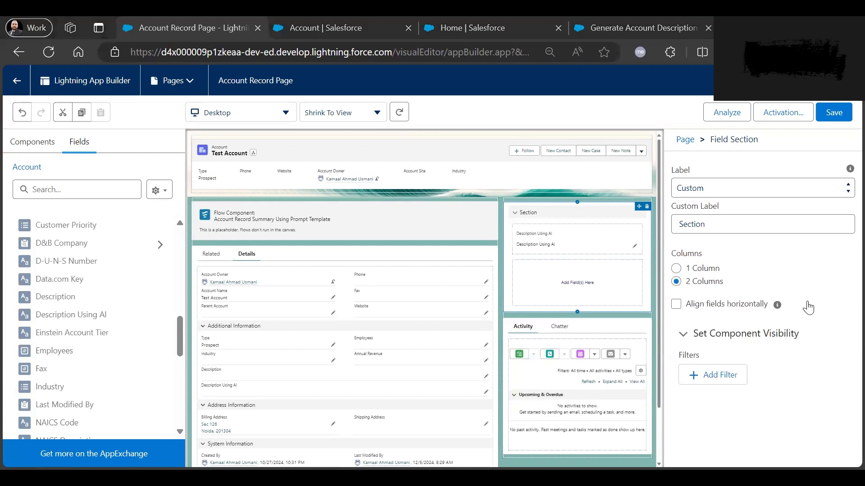
scroll(766, 270, "down", 2)
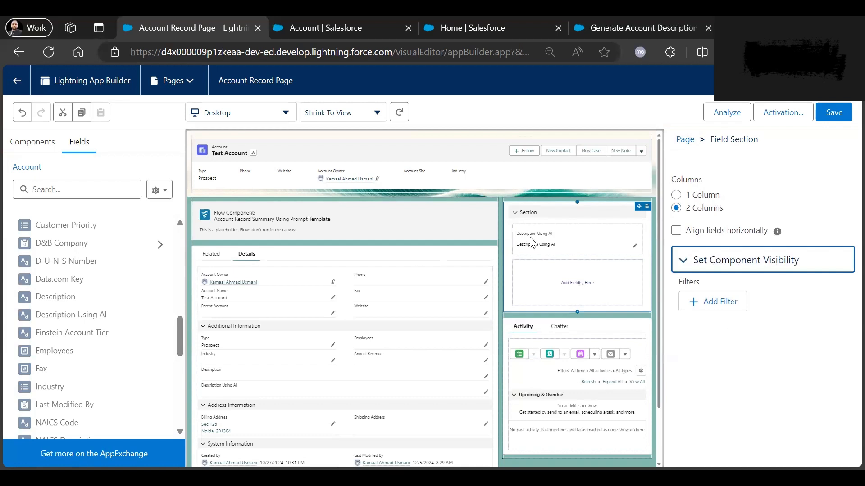
left_click(676, 195)
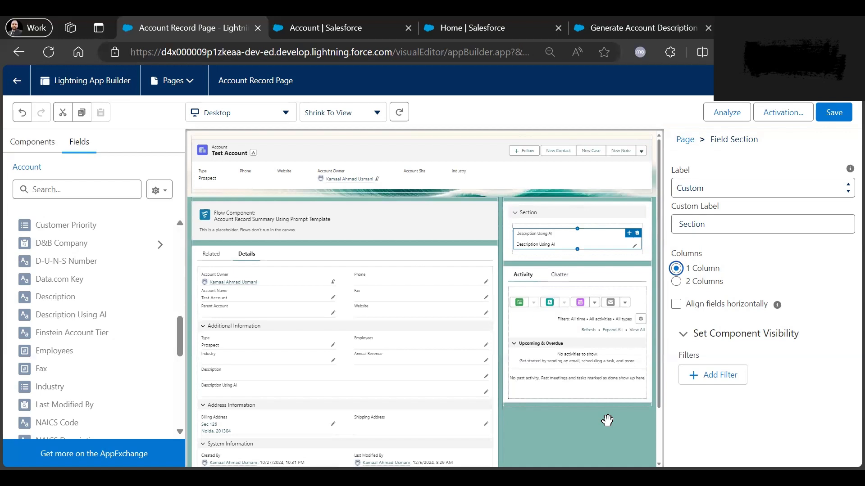
Assign the Generate Account Description 2 prompt template to the new section's Description Using AI field.
left_click(584, 239)
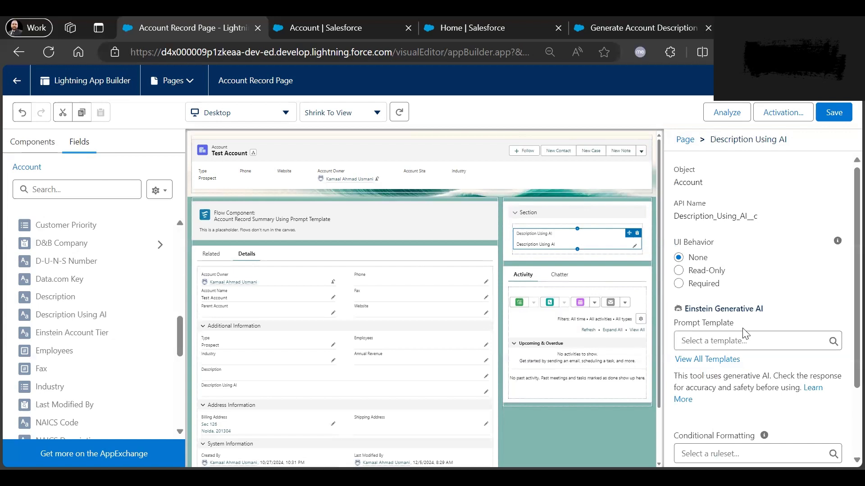
left_click(721, 340)
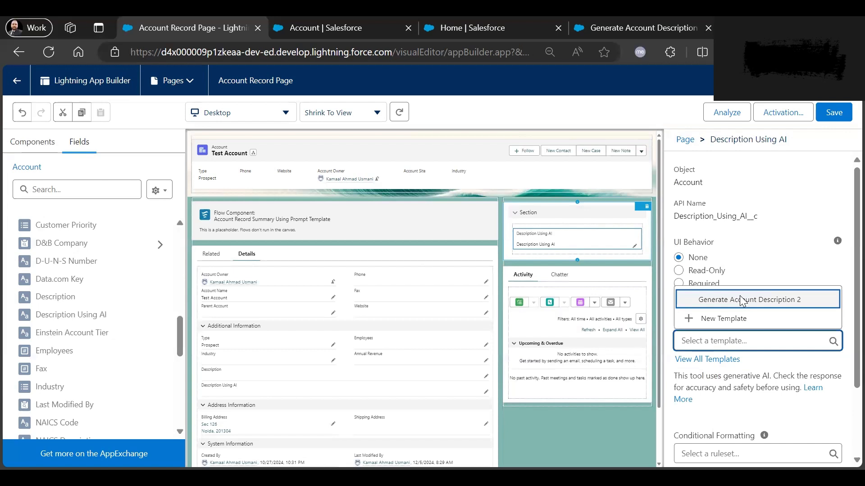
key("Return")
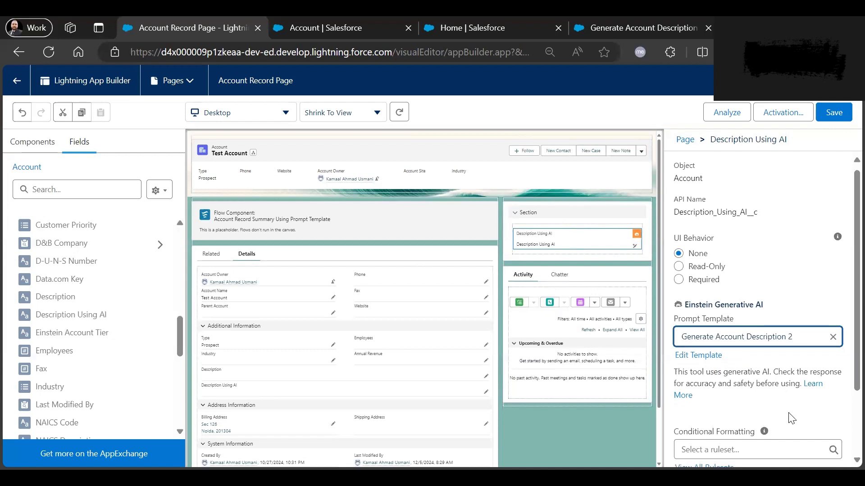
scroll(789, 413, "down", 2)
scroll(802, 271, "up", 1)
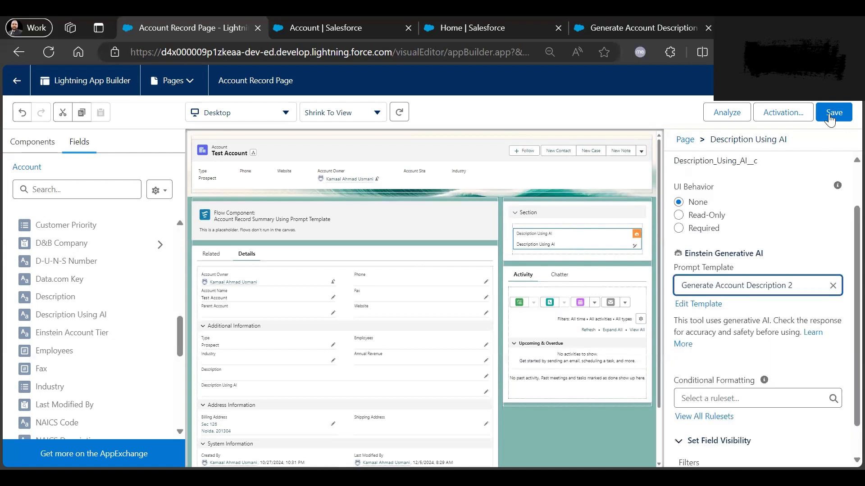
Save the Account Record Page without the missing required field and return to the Test Account record.
scroll(730, 334, "up", 1)
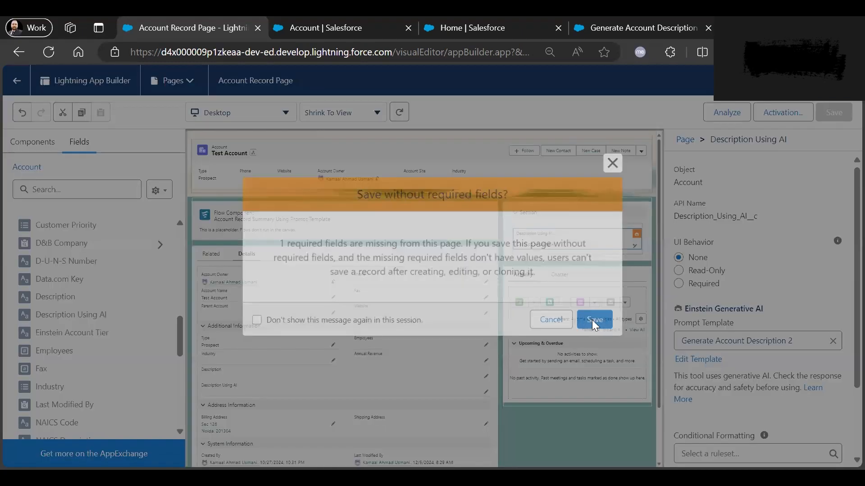
left_click(593, 320)
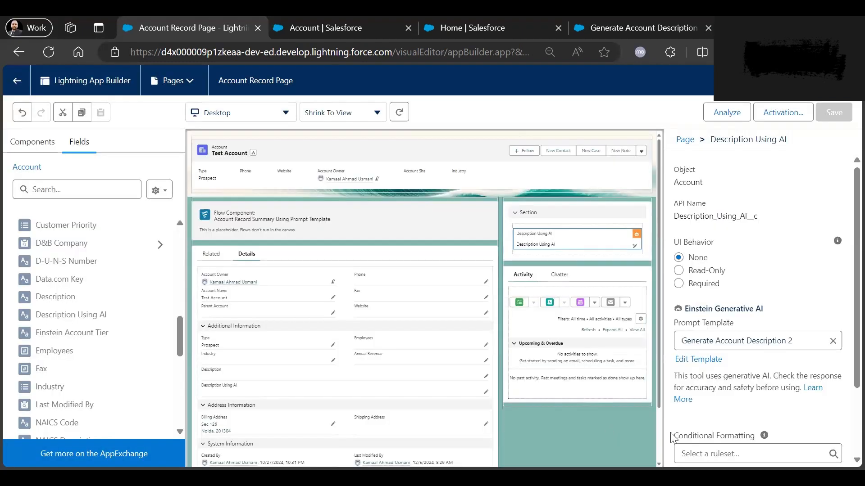
left_click(17, 81)
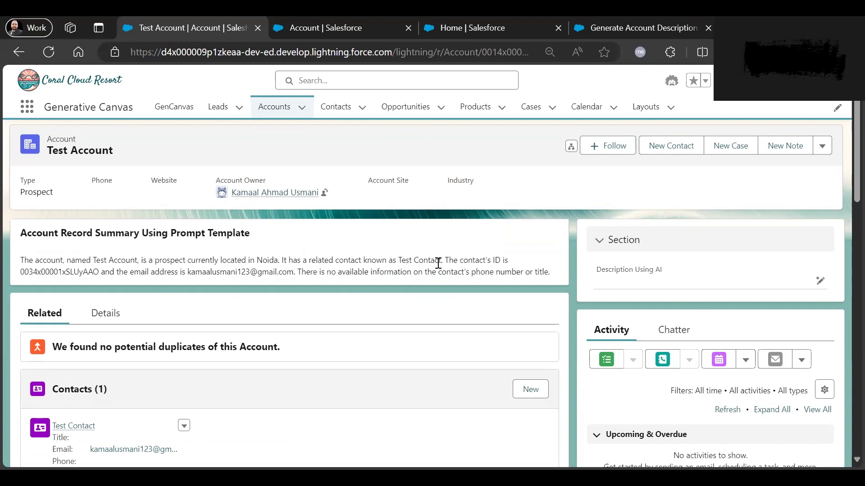
Fill the Description Using AI field with Einstein's generated response and save the Test Account record.
left_click(819, 283)
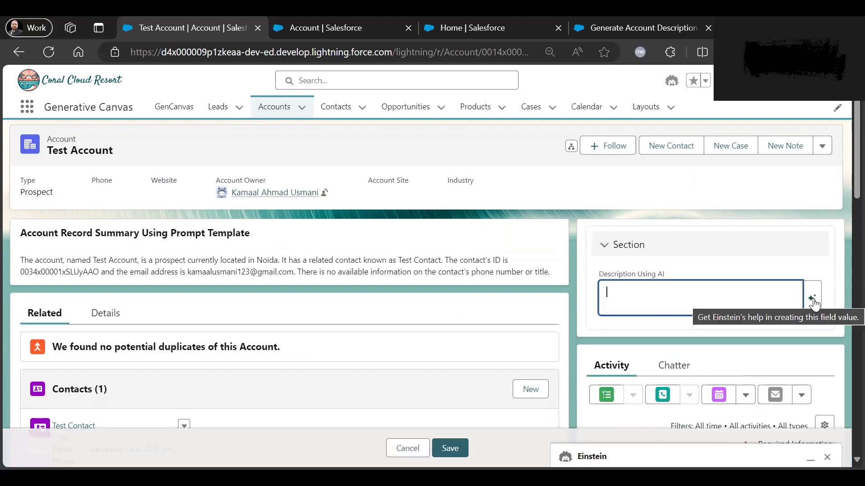
left_click(814, 301)
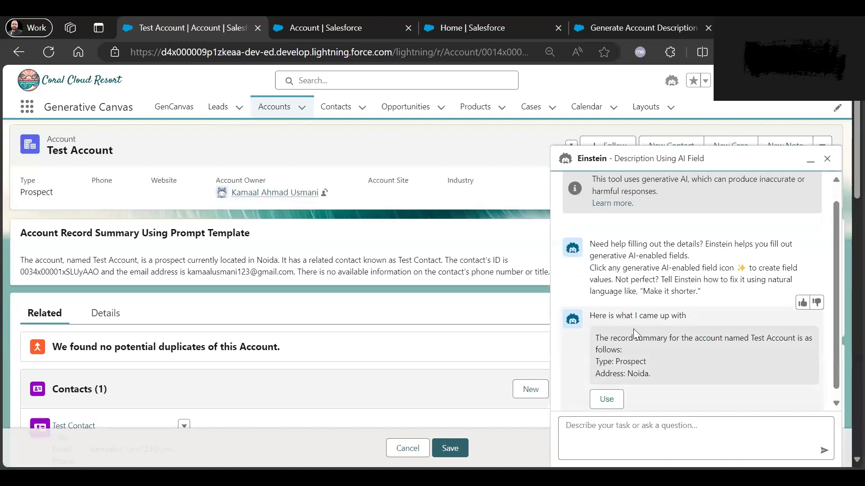
left_click(608, 399)
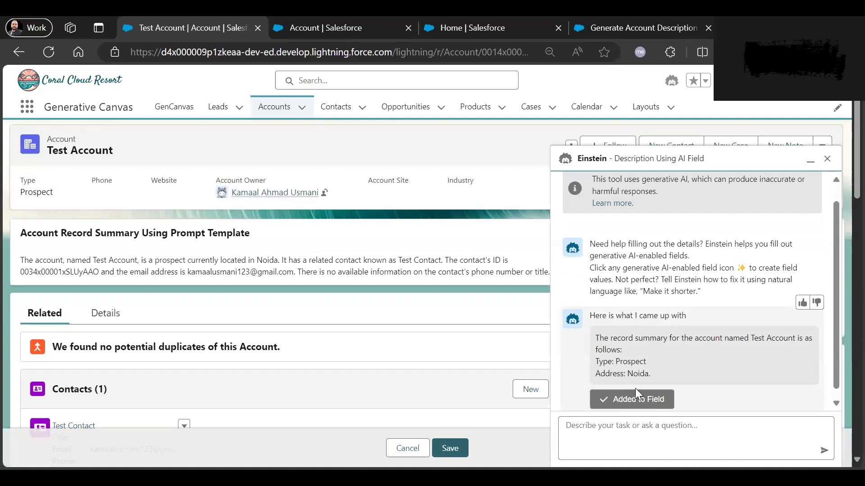
left_click(827, 160)
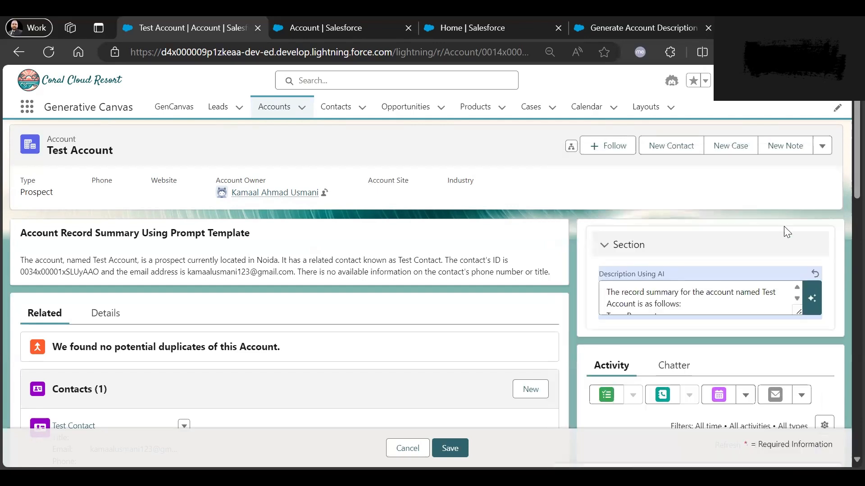
scroll(708, 288, "down", 1)
left_click(449, 448)
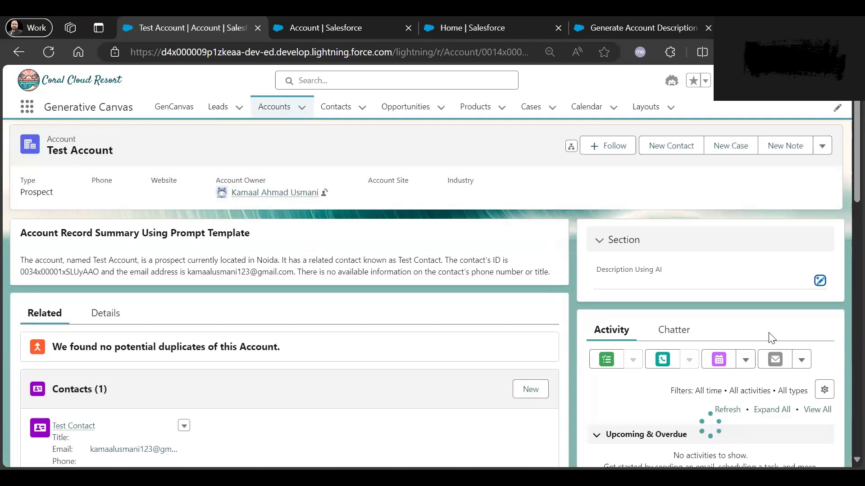
Replace "follows:" and the type line in the Description Using AI text with ": Test summary" and save the record.
left_click(820, 282)
left_click(699, 304)
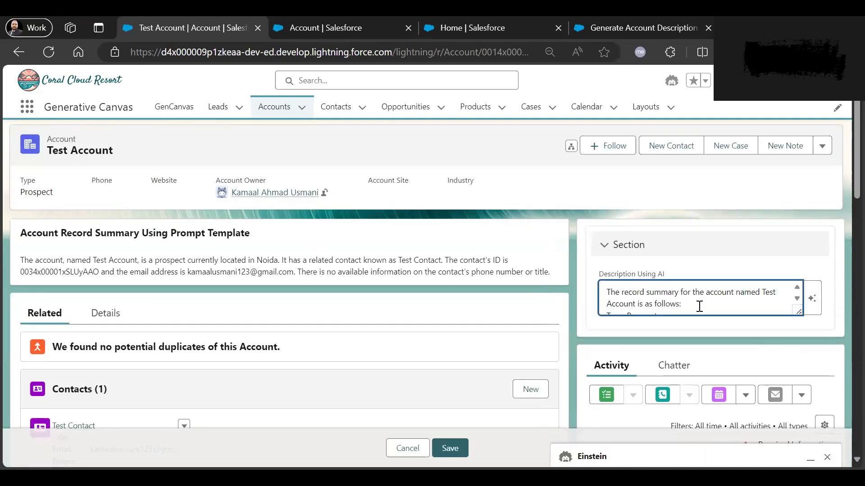
type("Test")
left_click_drag(655, 307, 653, 321)
key("BackSpace")
type("Summ")
key("BackSpace")
key("BackSpace")
key("BackSpace")
key("BackSpace")
type(": Test summary")
left_click(451, 448)
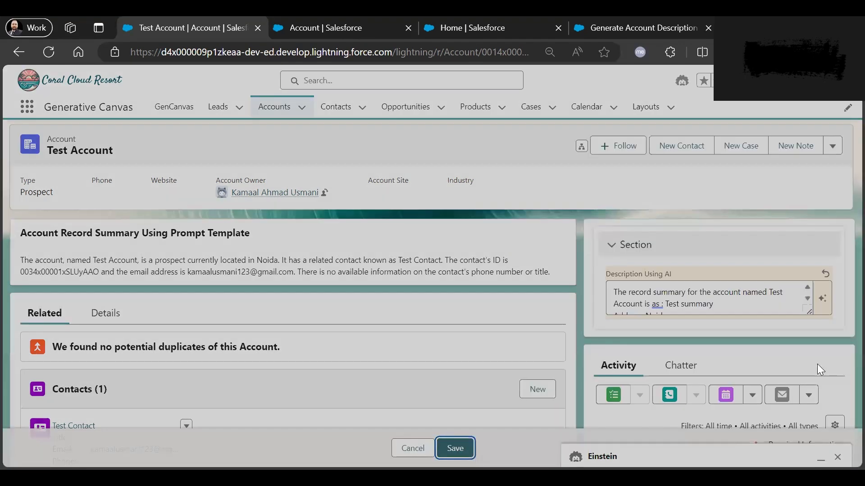